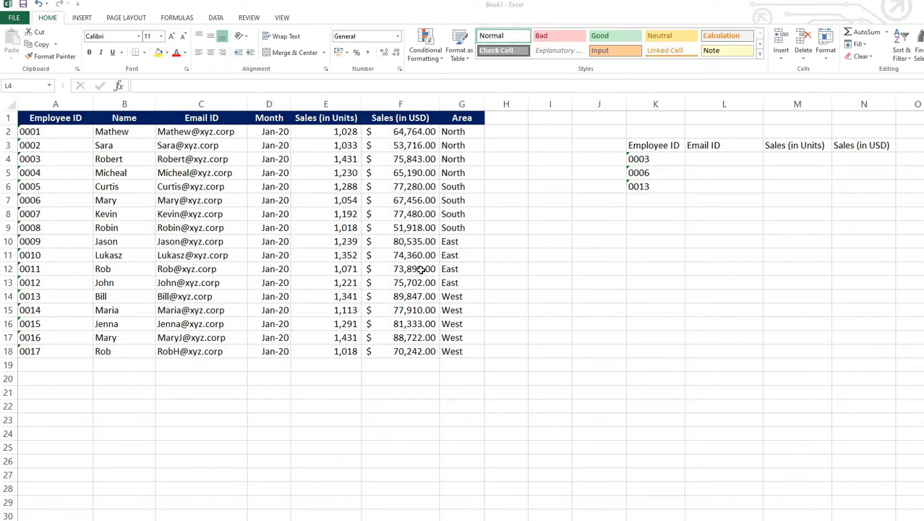
# Step: Examine the employee sales table in A1:G18 and the lookup table's headers and employee IDs in K3:N6
pyautogui.click(418, 293)
pyautogui.moveTo(413, 191); pyautogui.dragTo(398, 300)
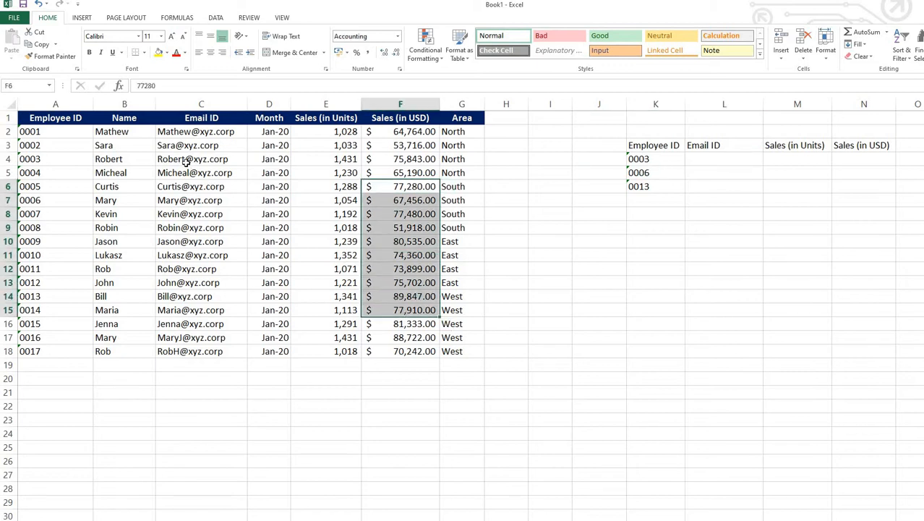
pyautogui.moveTo(82, 120); pyautogui.dragTo(439, 332)
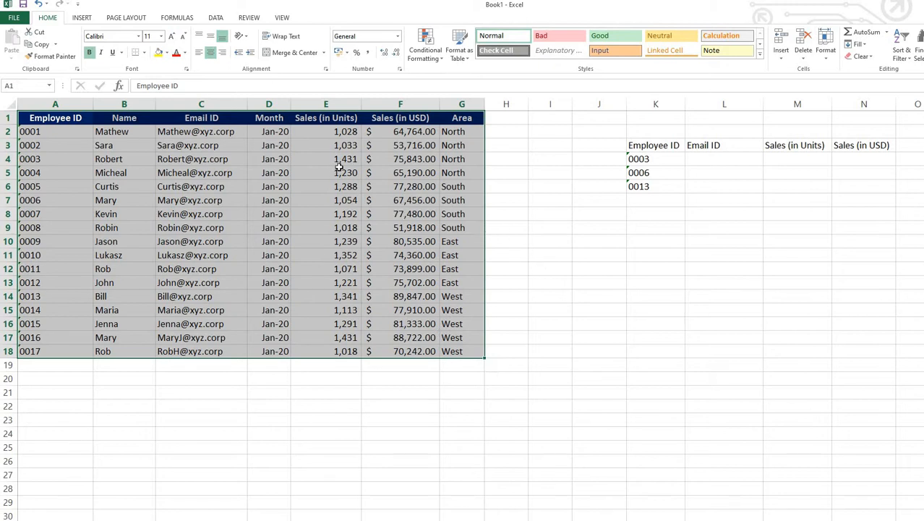
pyautogui.click(666, 172)
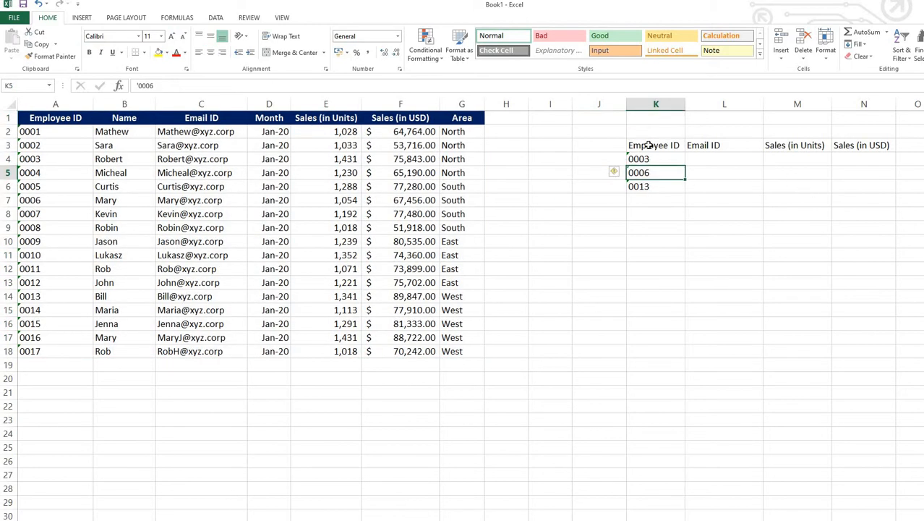
pyautogui.moveTo(654, 146); pyautogui.dragTo(769, 174)
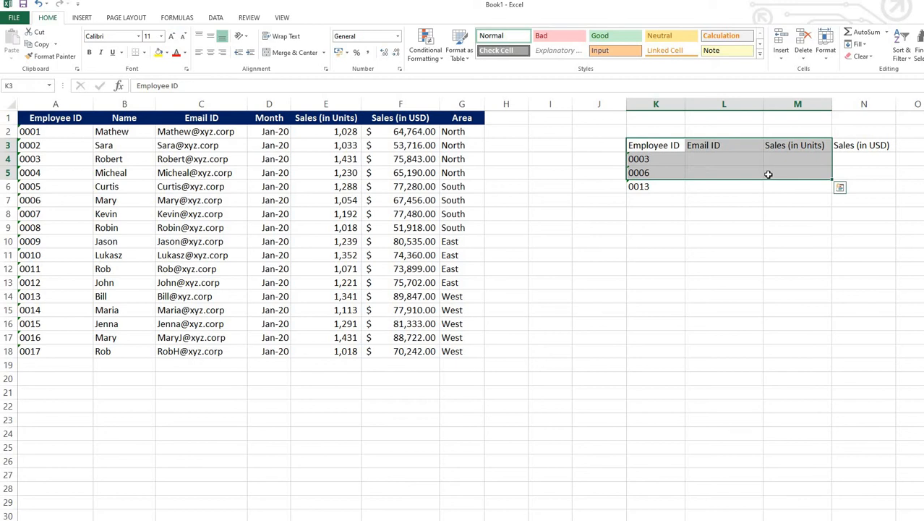
pyautogui.moveTo(652, 160); pyautogui.dragTo(647, 186)
pyautogui.moveTo(646, 186); pyautogui.dragTo(647, 187)
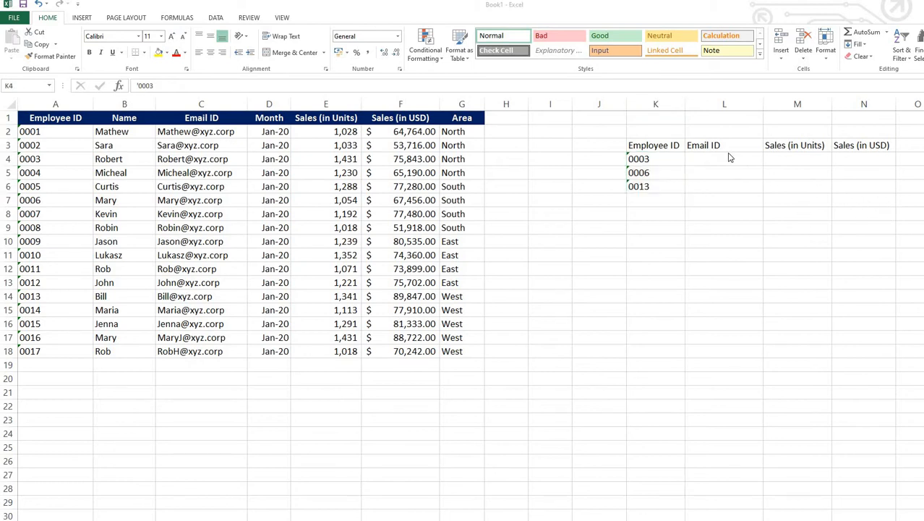
pyautogui.click(660, 167)
pyautogui.click(381, 334)
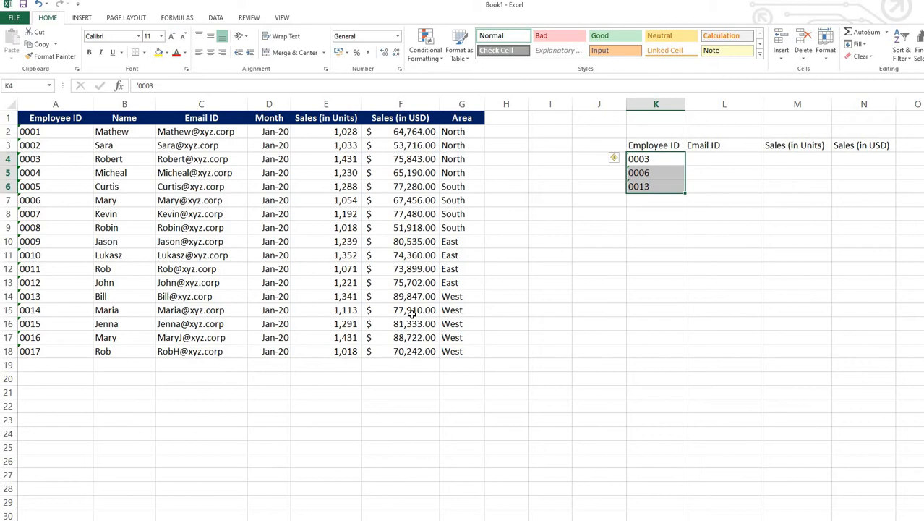
pyautogui.click(351, 351)
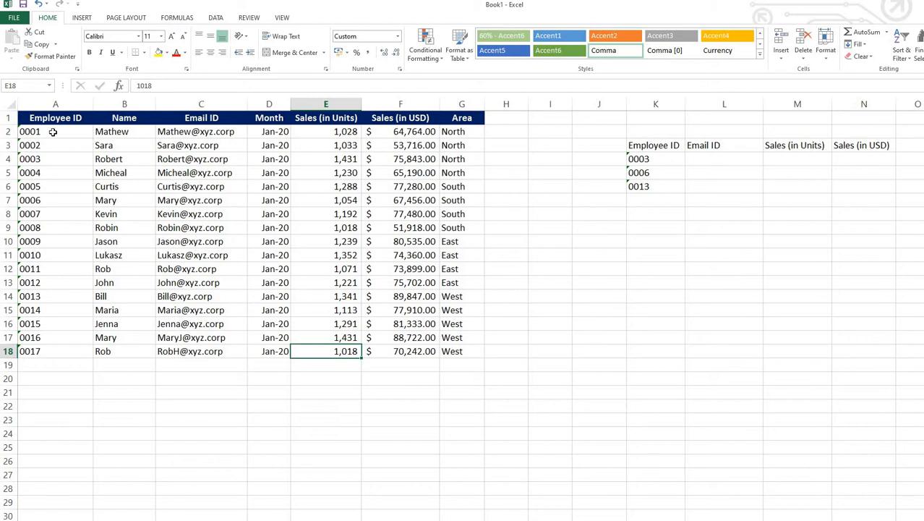
pyautogui.moveTo(55, 117); pyautogui.dragTo(446, 286)
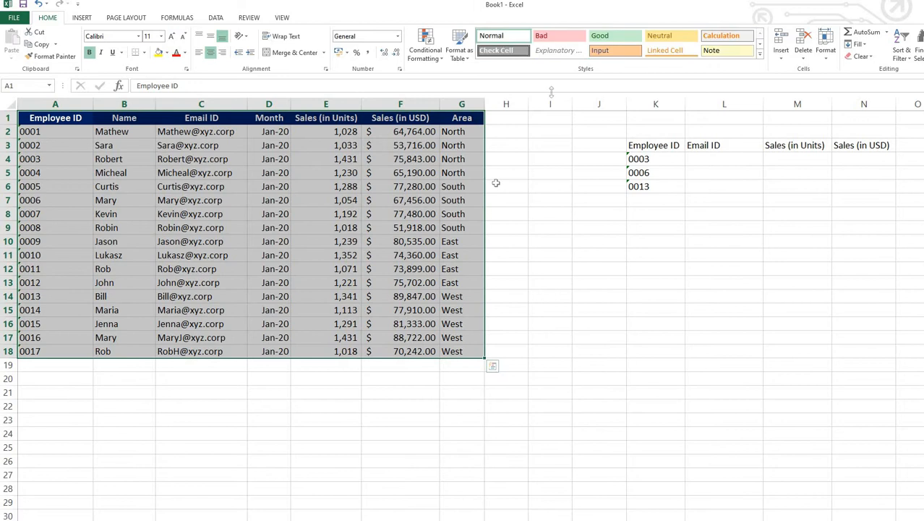
# Step: Number the table's rows from 1 to 18 in cells H1:H18 with a filled series
pyautogui.click(513, 119)
pyautogui.write('1')
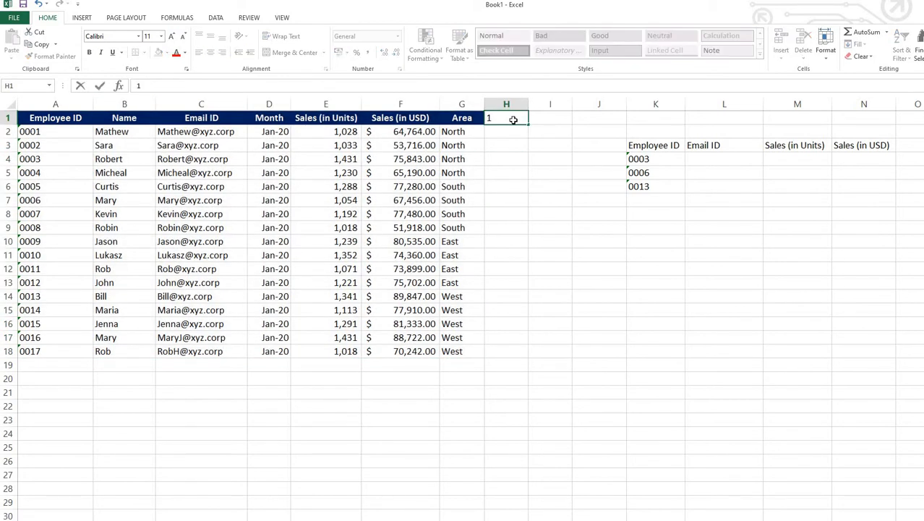
pyautogui.press('Return')
pyautogui.write('2')
pyautogui.press('Return')
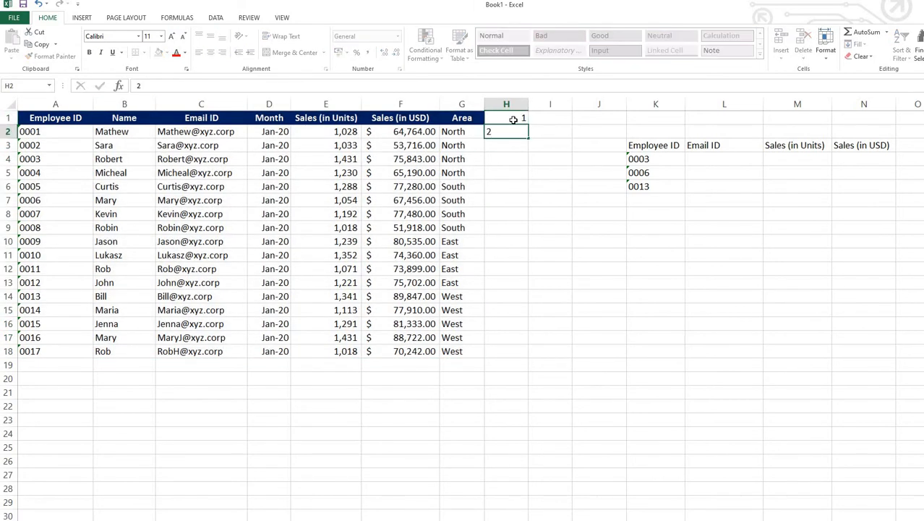
pyautogui.write('3')
pyautogui.hotkey('ctrl', 'Return')
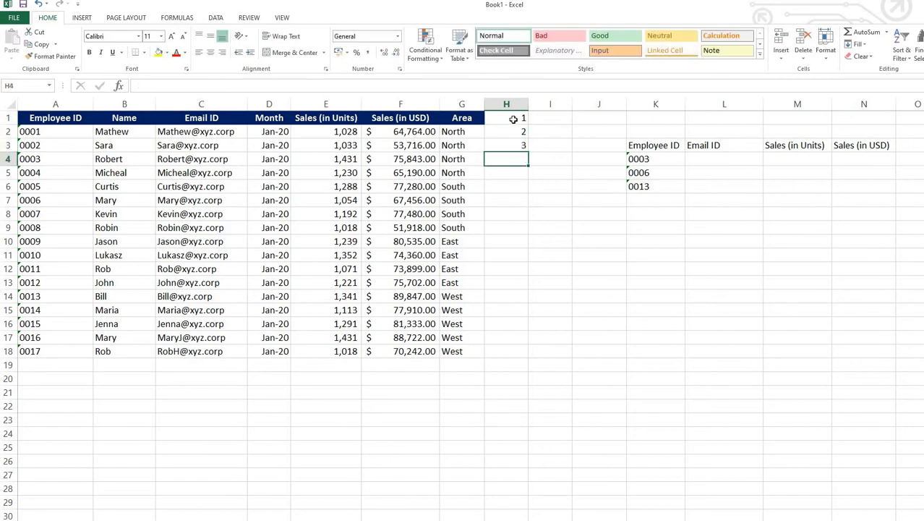
pyautogui.moveTo(512, 120); pyautogui.dragTo(525, 355)
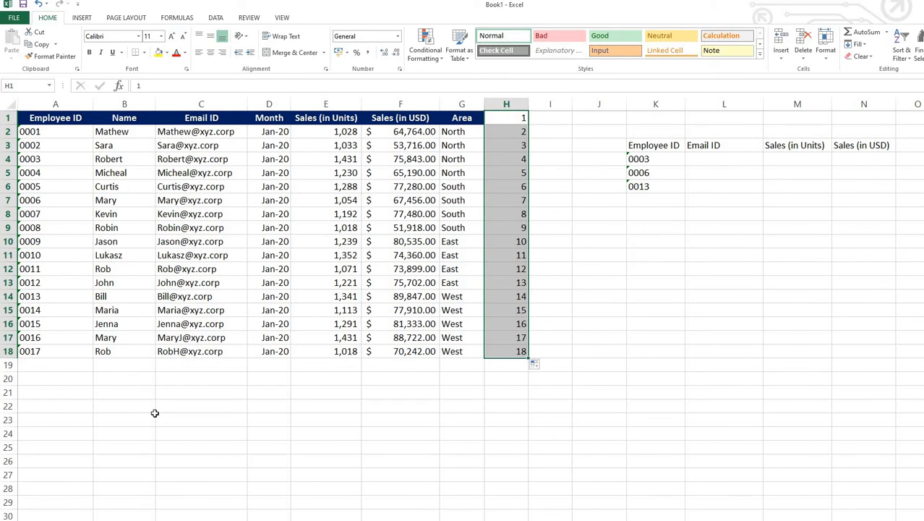
# Step: Number the table's columns from 1 to 7 in cells A20:G20 with a filled series
pyautogui.click(45, 364)
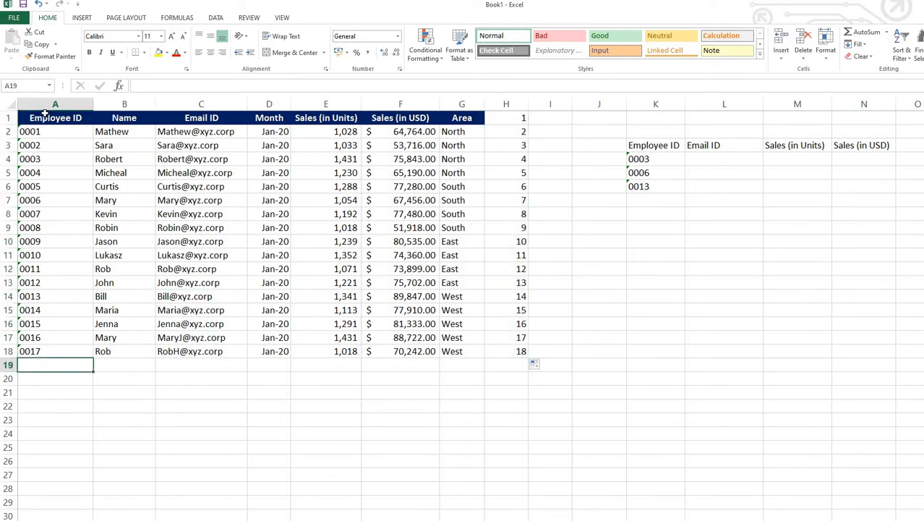
pyautogui.moveTo(45, 116); pyautogui.dragTo(72, 353)
pyautogui.click(80, 366)
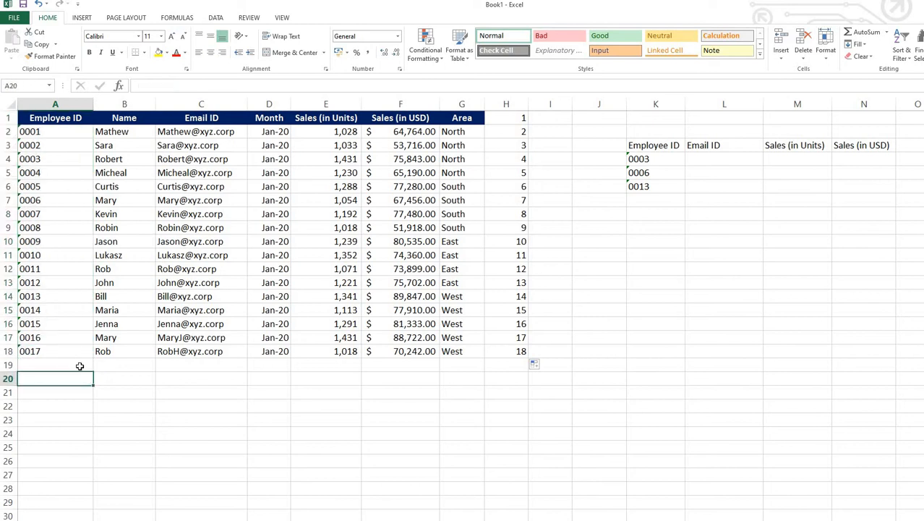
pyautogui.write('1')
pyautogui.press('Tab')
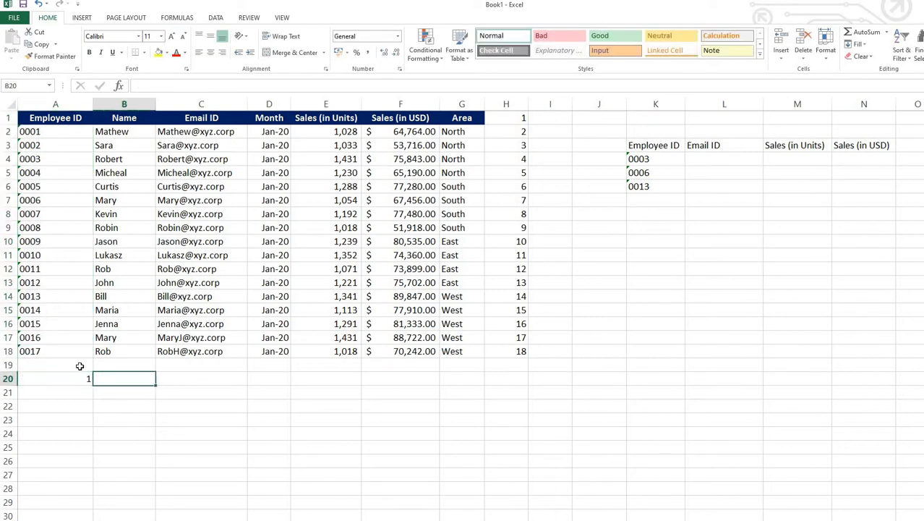
pyautogui.write('2')
pyautogui.press('Tab')
pyautogui.write('3')
pyautogui.press('Tab')
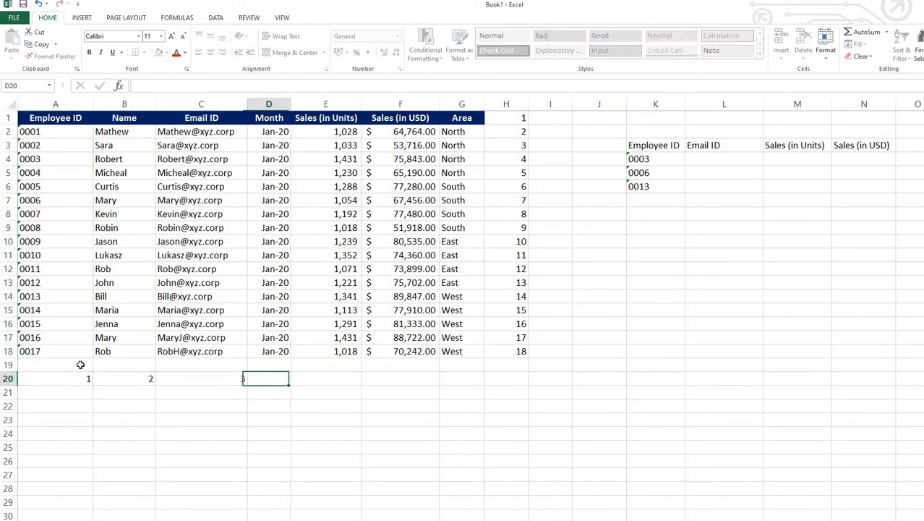
pyautogui.moveTo(74, 381); pyautogui.dragTo(217, 385)
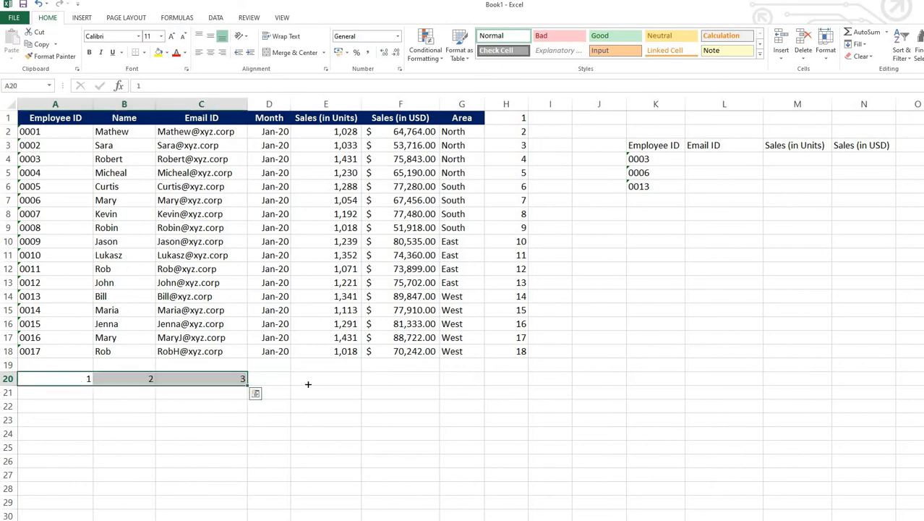
pyautogui.moveTo(486, 375)
pyautogui.mouseDown()
pyautogui.moveTo(505, 374)
pyautogui.moveTo(483, 374)
pyautogui.mouseUp()
# Step: Clear the helper row numbers from column H and the helper column numbers from row 20
pyautogui.moveTo(655, 158); pyautogui.dragTo(655, 199)
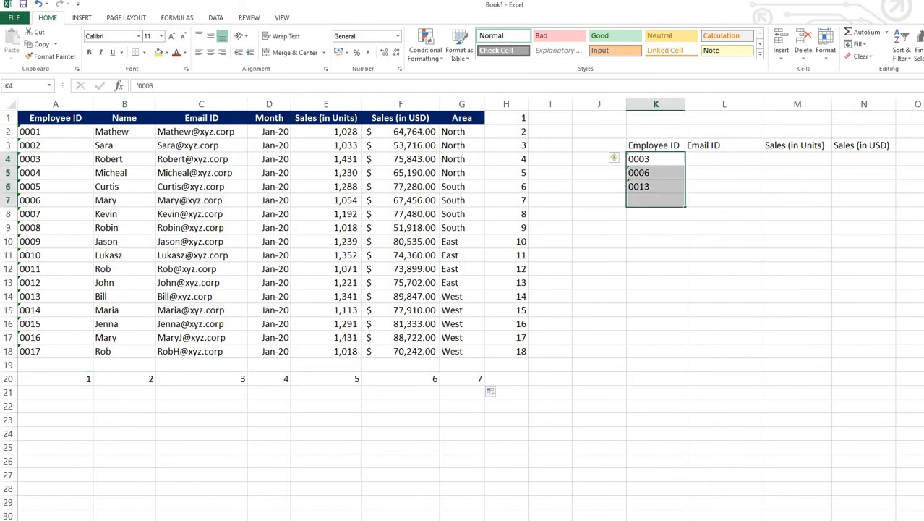
pyautogui.moveTo(655, 159); pyautogui.dragTo(658, 189)
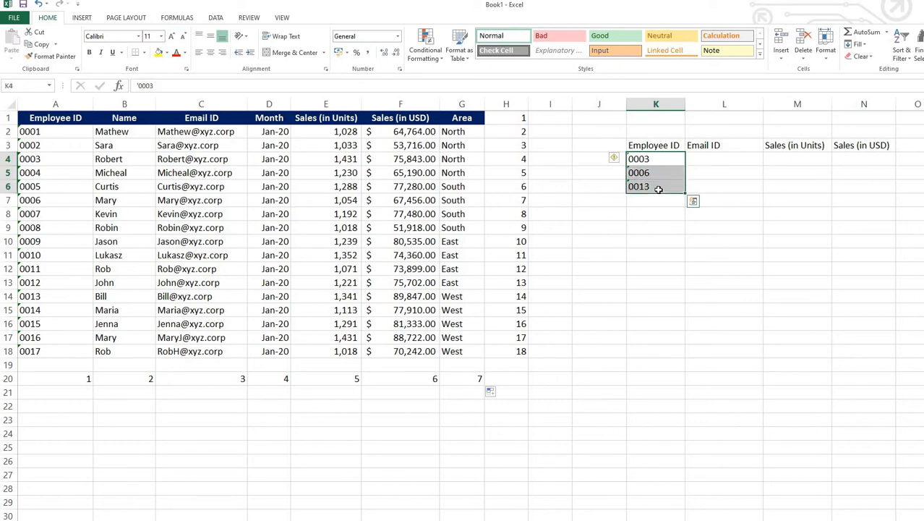
pyautogui.moveTo(520, 119); pyautogui.dragTo(515, 362)
pyautogui.press('Delete')
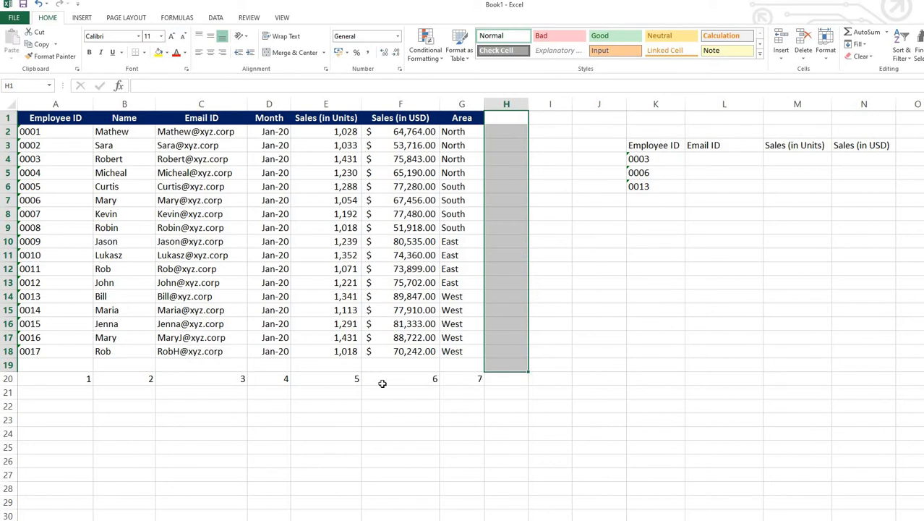
pyautogui.moveTo(463, 383); pyautogui.dragTo(47, 387)
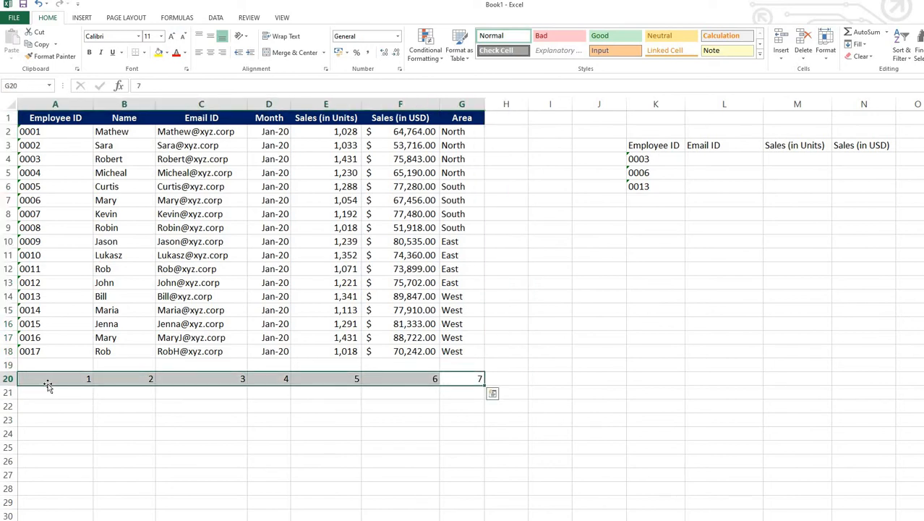
pyautogui.press('Delete')
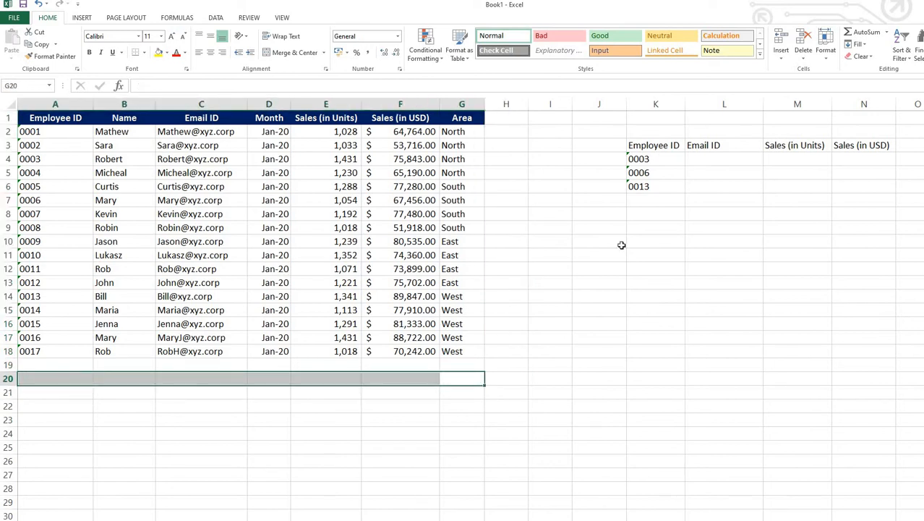
# Step: Enter the exact-match lookup formula =VLOOKUP(K4,$A$1:$G$18,3,0) in L4 under Email ID
pyautogui.click(702, 156)
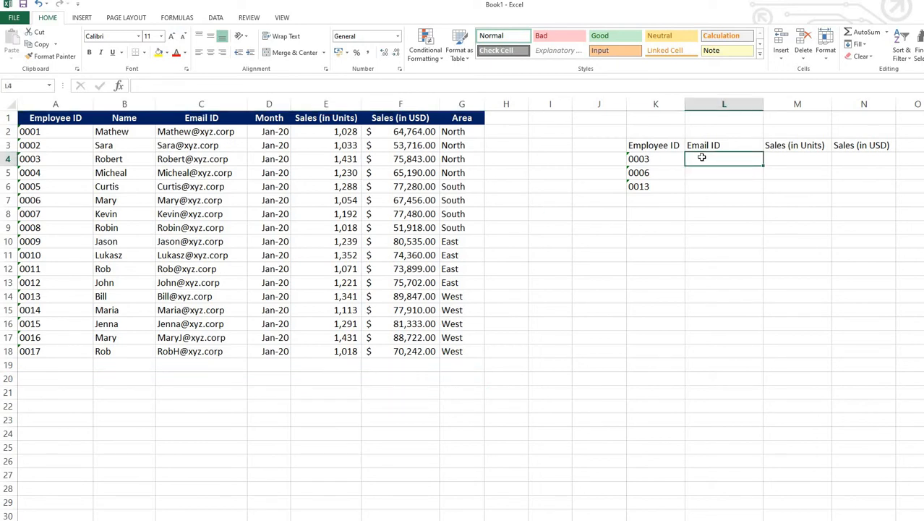
pyautogui.write('=')
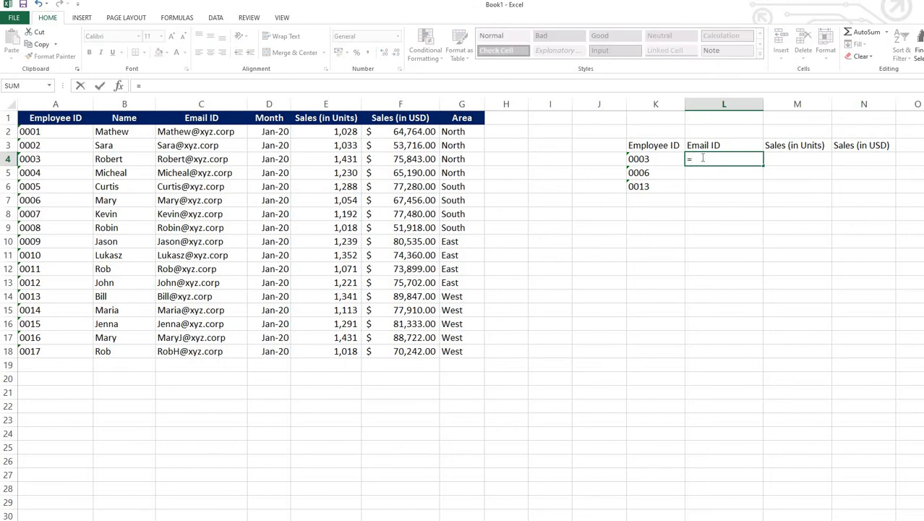
pyautogui.write('vlo')
pyautogui.press('Tab')
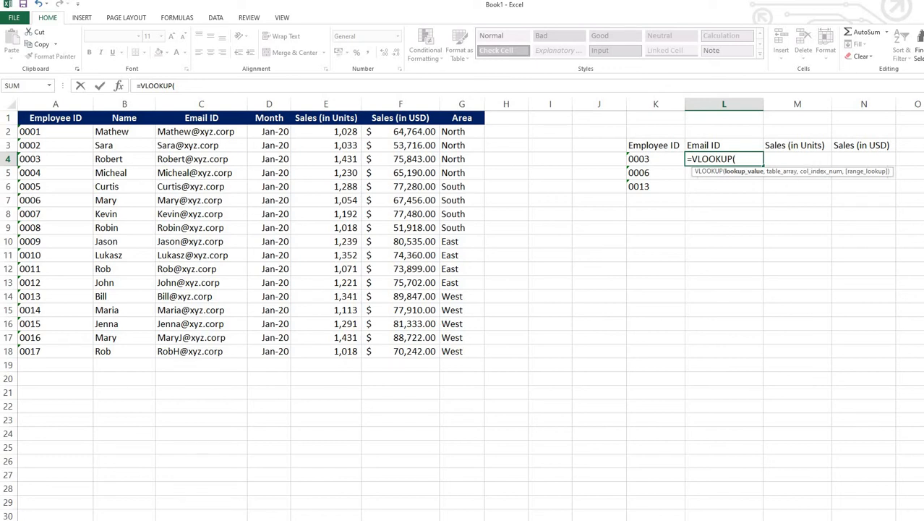
pyautogui.click(649, 159)
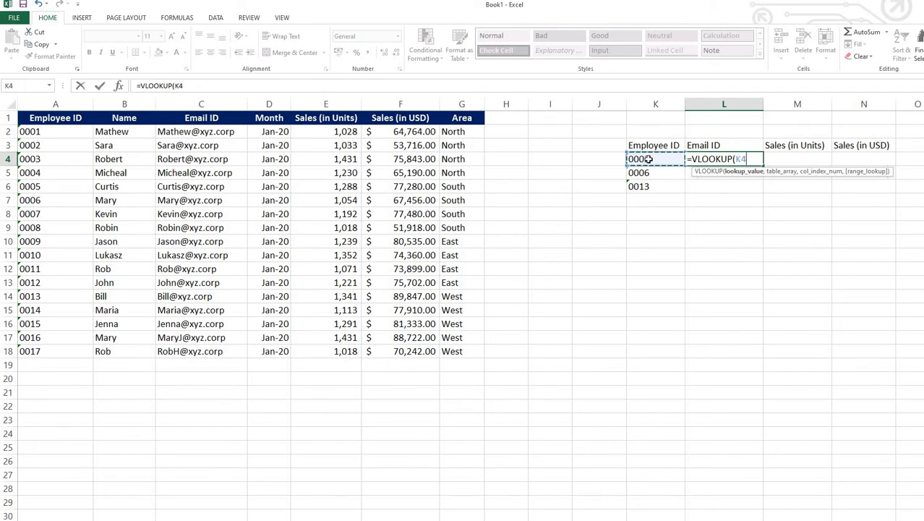
pyautogui.write(',')
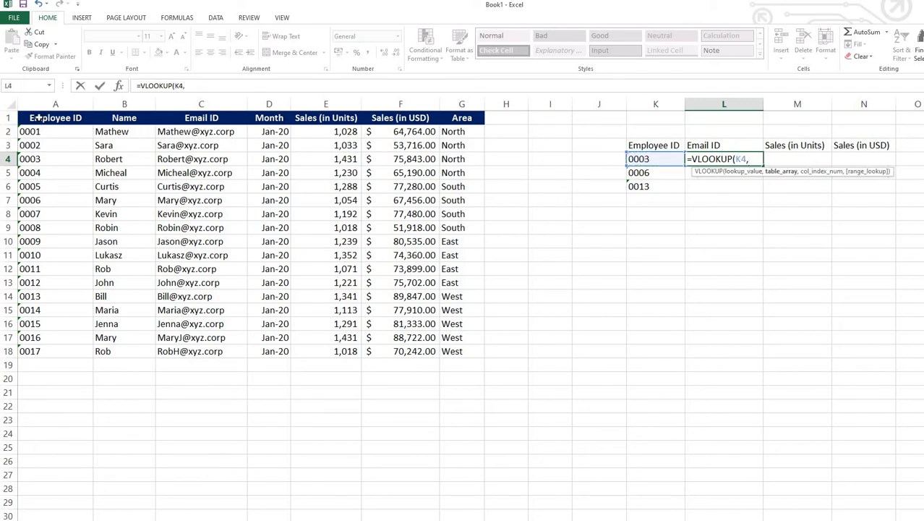
pyautogui.moveTo(38, 119)
pyautogui.mouseDown()
pyautogui.moveTo(217, 173)
pyautogui.moveTo(471, 350)
pyautogui.mouseUp()
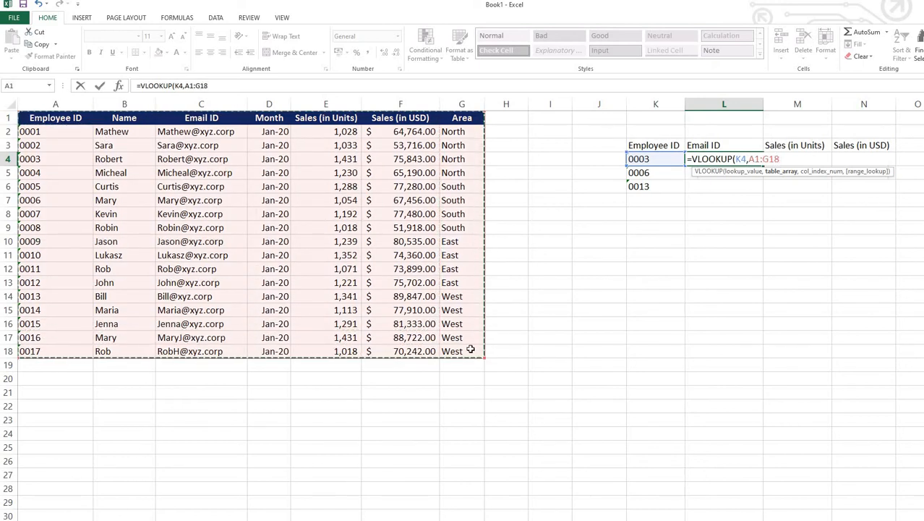
pyautogui.press('F4')
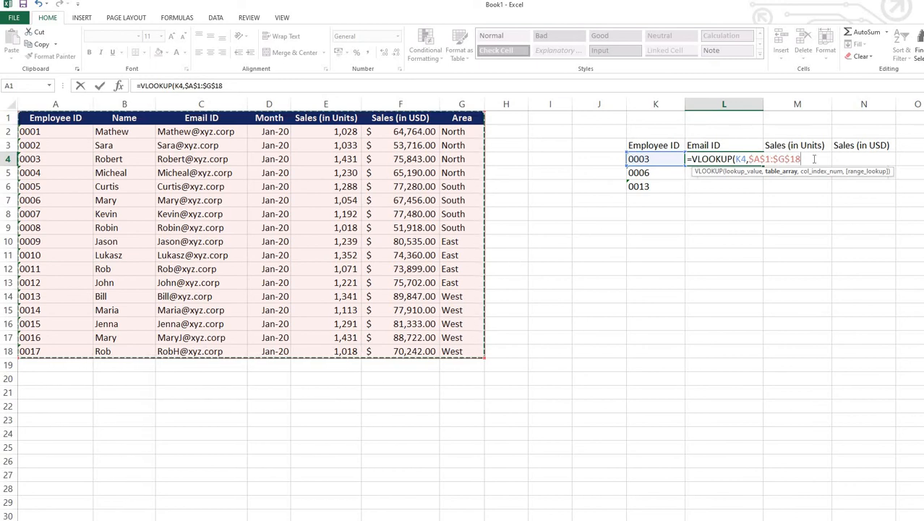
pyautogui.write(',')
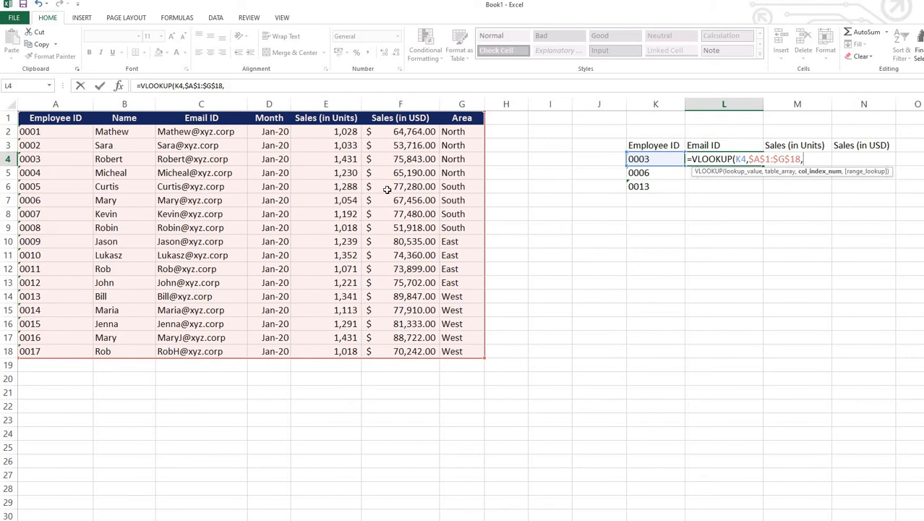
pyautogui.write('3,')
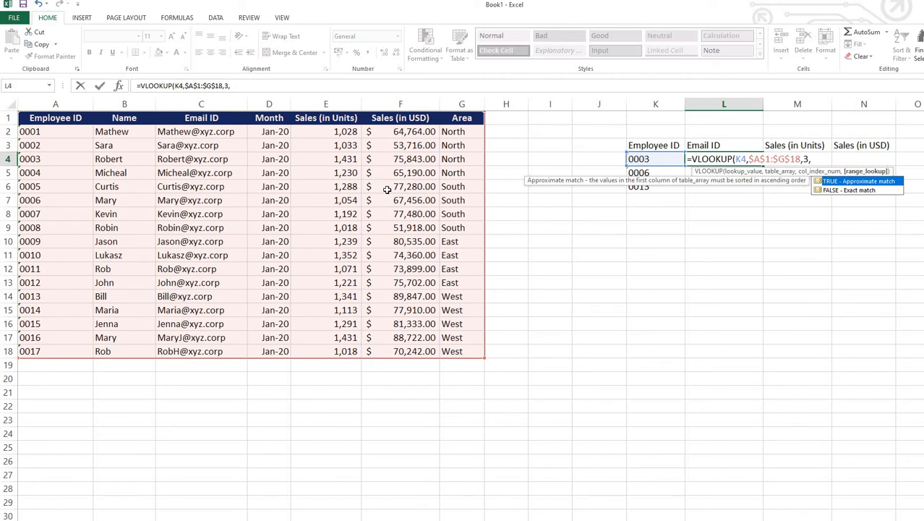
pyautogui.write('0)')
pyautogui.press('Return')
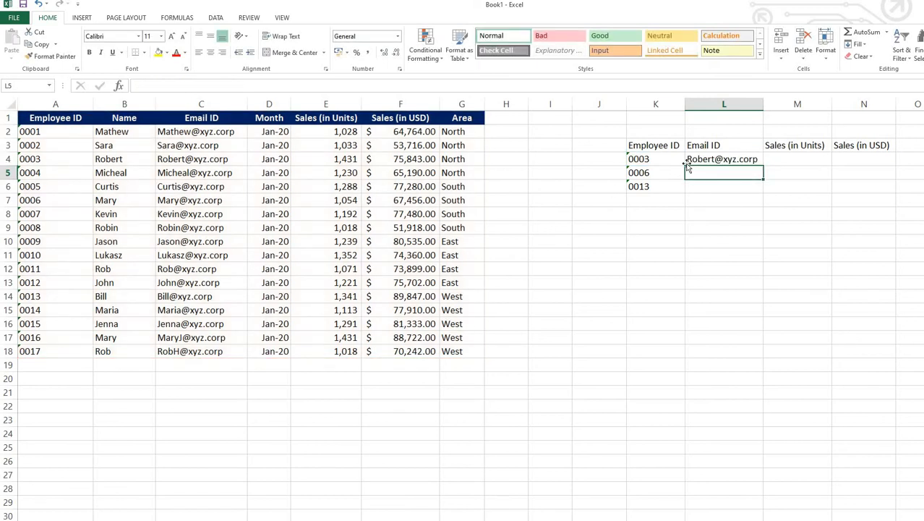
# Step: Check the lookup result in L4 against the matching source record in A4:C4
pyautogui.press('Up')
pyautogui.press('Left')
pyautogui.click(720, 159)
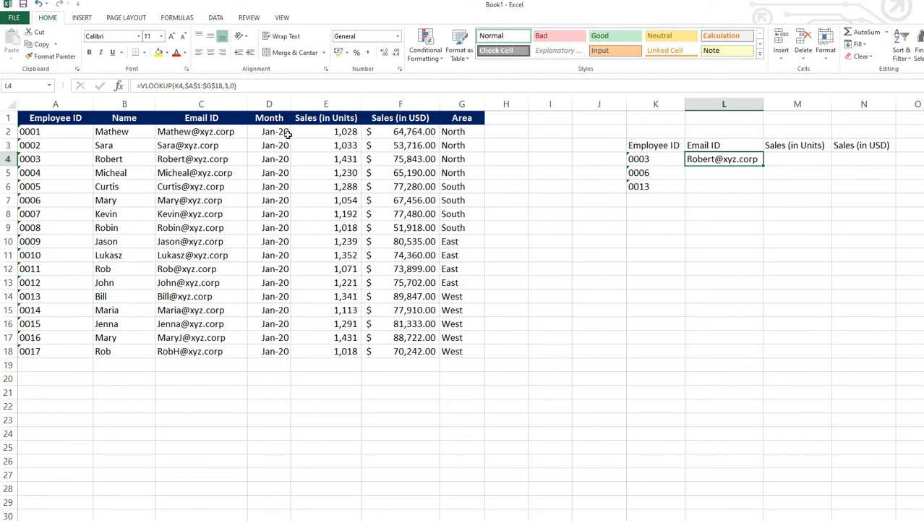
pyautogui.click(65, 161)
pyautogui.keyDown('shift'); pyautogui.click(212, 162); pyautogui.keyUp('shift')
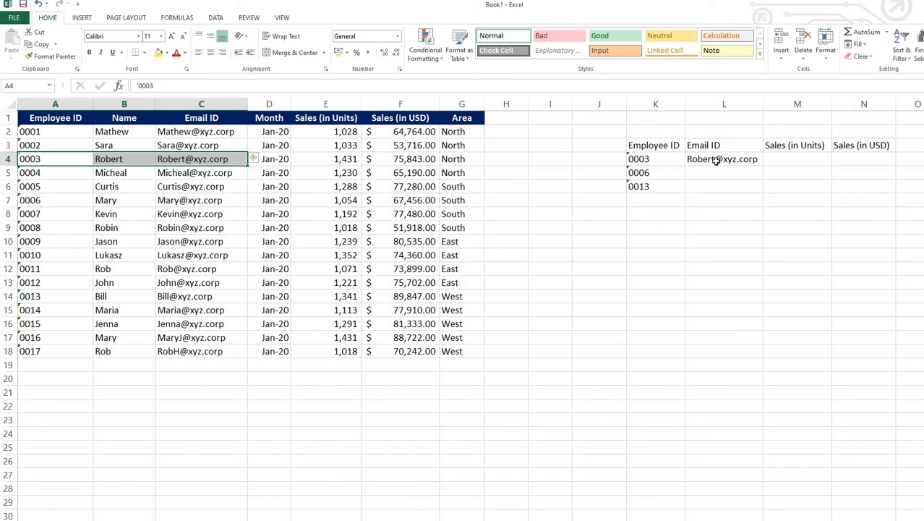
pyautogui.click(746, 162)
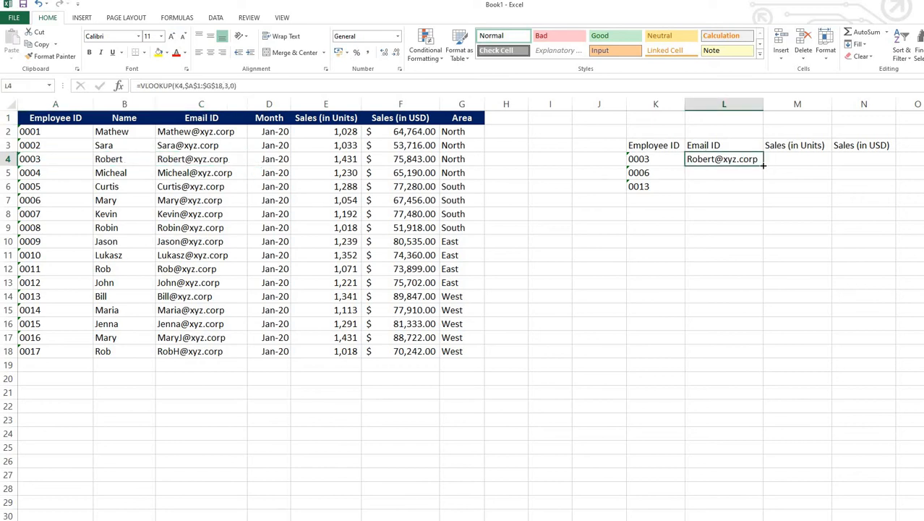
# Step: Fill the Email ID lookup formula from L4 down to L6 and check it against the employee IDs
pyautogui.moveTo(763, 166); pyautogui.dragTo(768, 192)
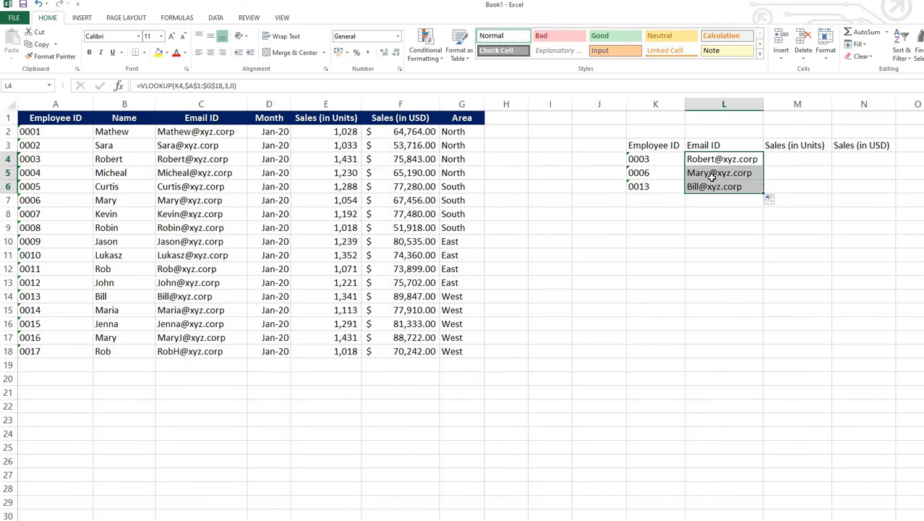
pyautogui.click(653, 186)
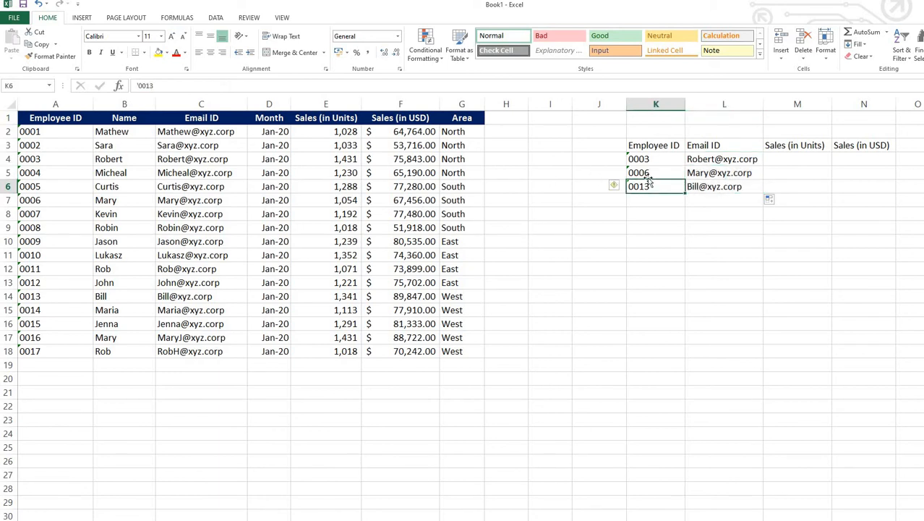
pyautogui.click(721, 158)
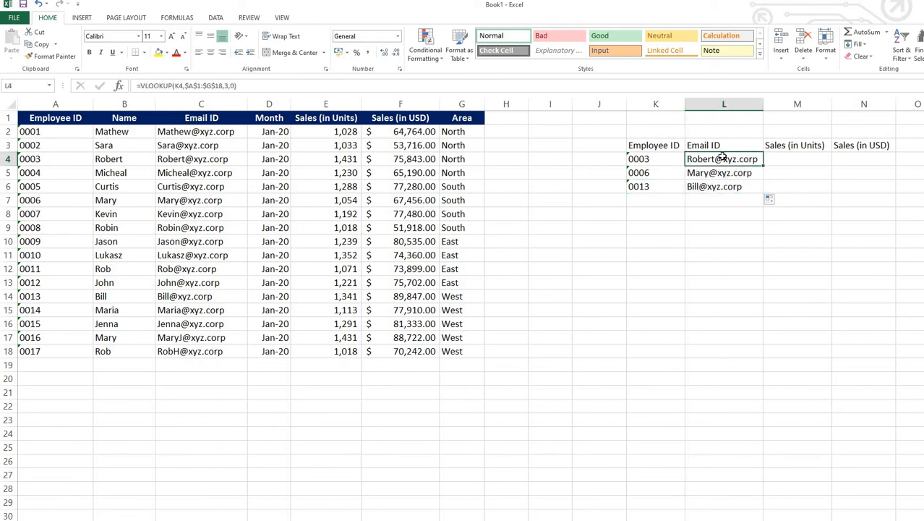
# Step: Enter the exact-match lookup formula =VLOOKUP(K4,$A$1:$G$18,5,0) in M4 under Sales (in Units)
pyautogui.click(806, 156)
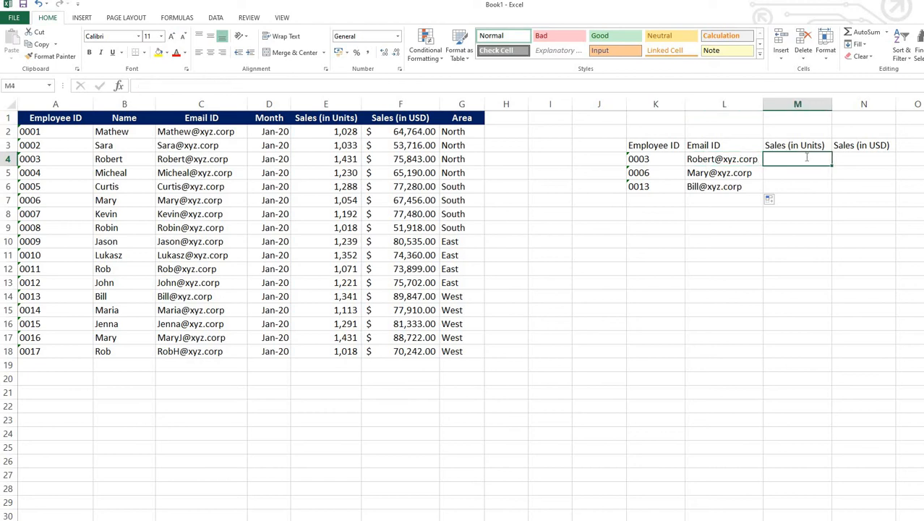
pyautogui.write('=VLOOKUP(')
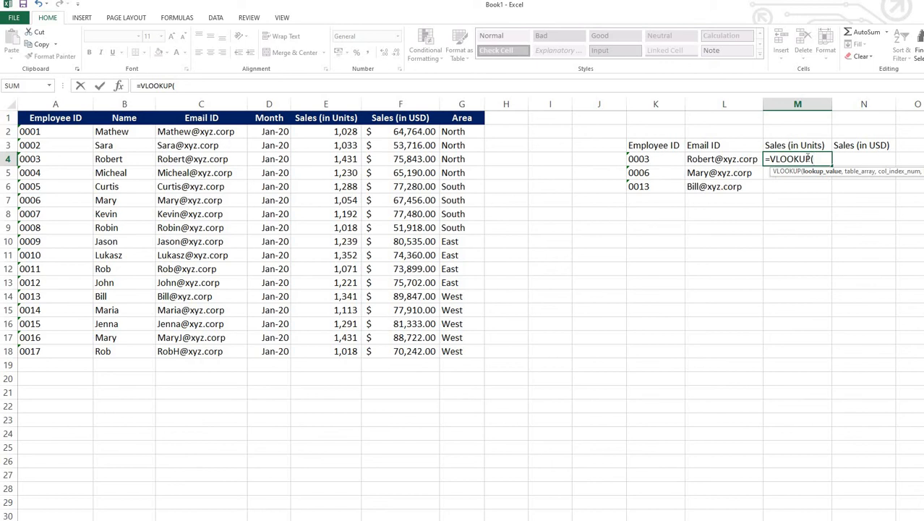
pyautogui.click(653, 159)
pyautogui.write(',')
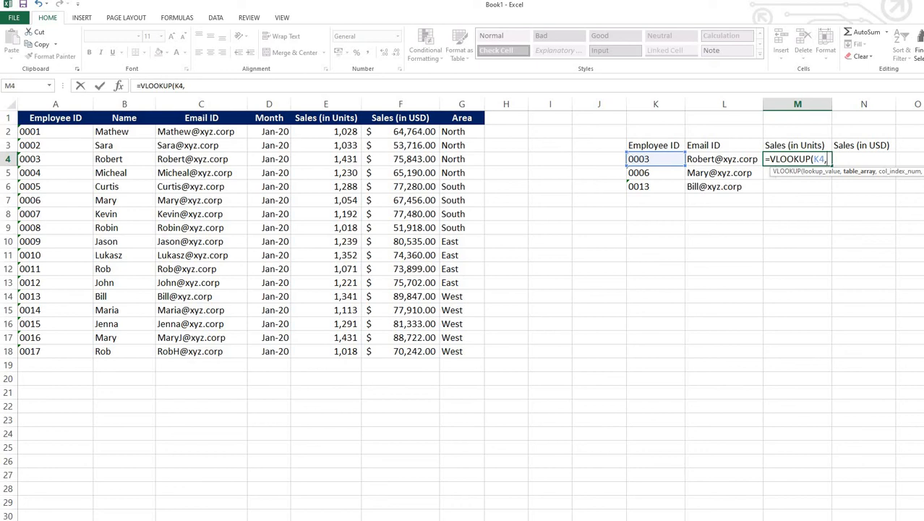
pyautogui.moveTo(29, 119); pyautogui.dragTo(478, 353)
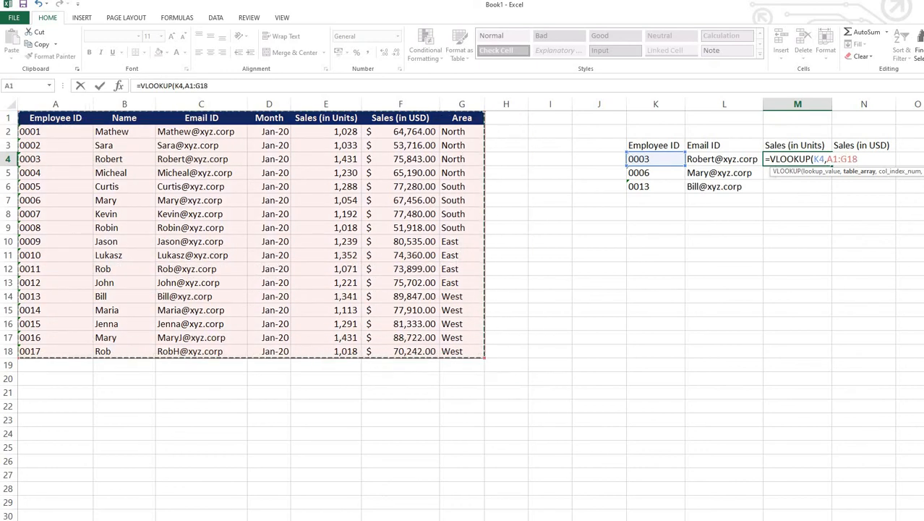
pyautogui.press('F4')
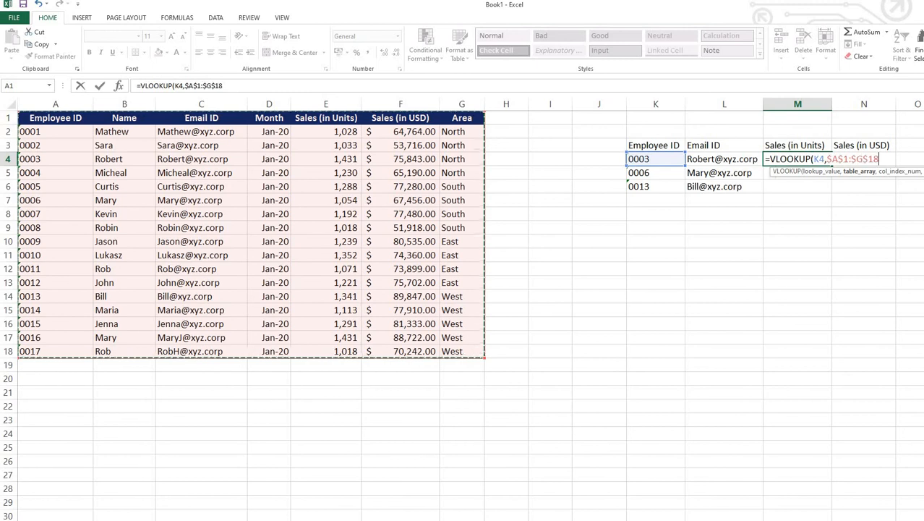
pyautogui.write(',')
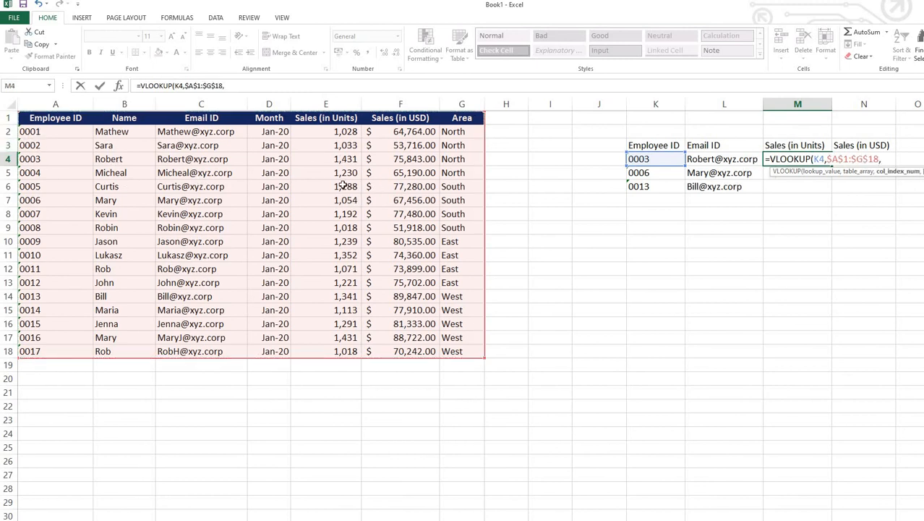
pyautogui.write('5,0')
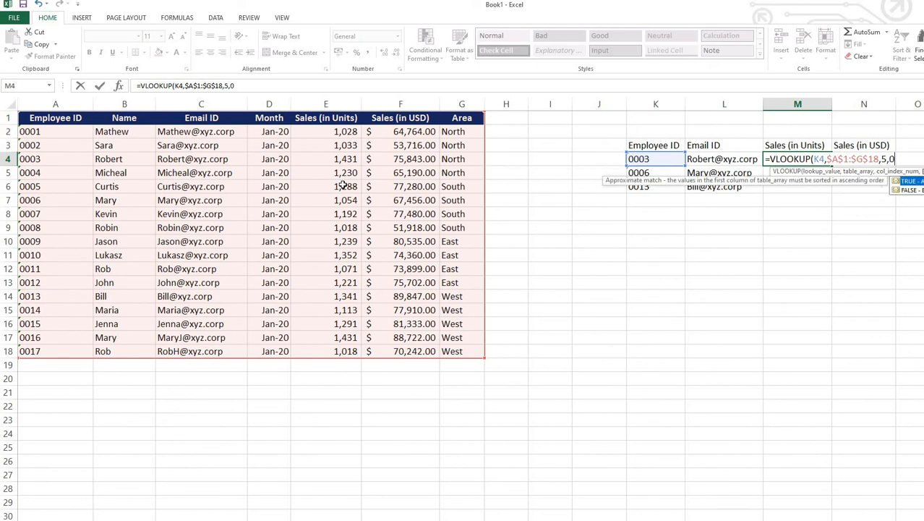
pyautogui.write(')')
pyautogui.press('Return')
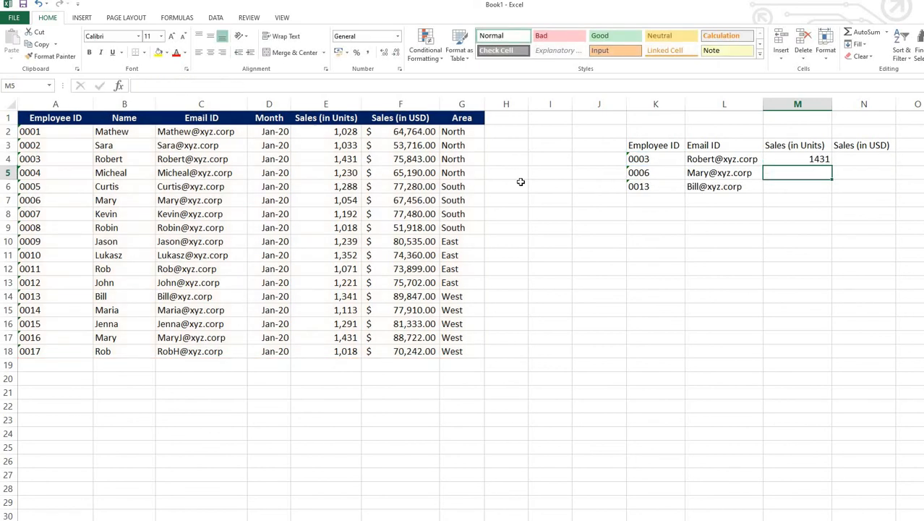
# Step: Anchor the lookup reference in M4 as $K4 and fill the formula down to M6 and across into N4:N6
pyautogui.click(820, 158)
pyautogui.moveTo(831, 165); pyautogui.dragTo(819, 196)
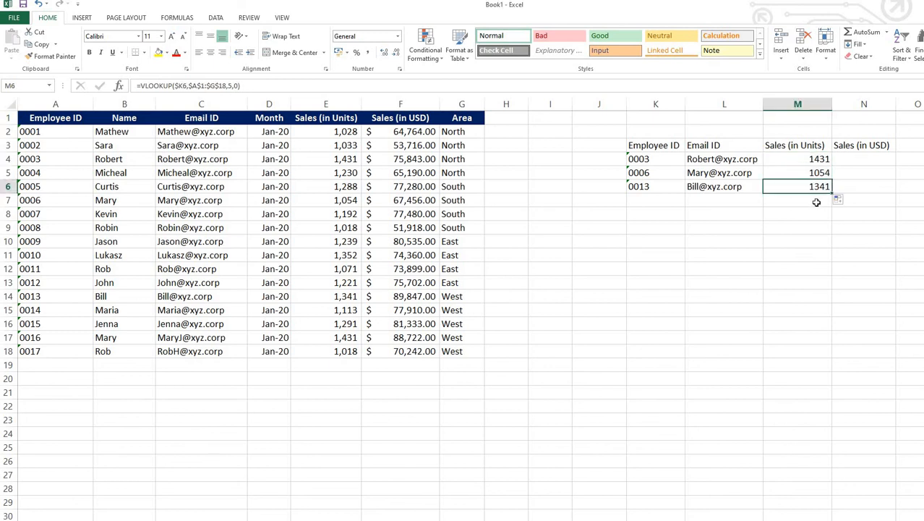
pyautogui.moveTo(804, 159); pyautogui.dragTo(862, 187)
pyautogui.doubleClick(834, 191)
# Step: Change the column index in N4's lookup formula to 6 and fill it down to N6 under Sales (in USD)
pyautogui.click(861, 157)
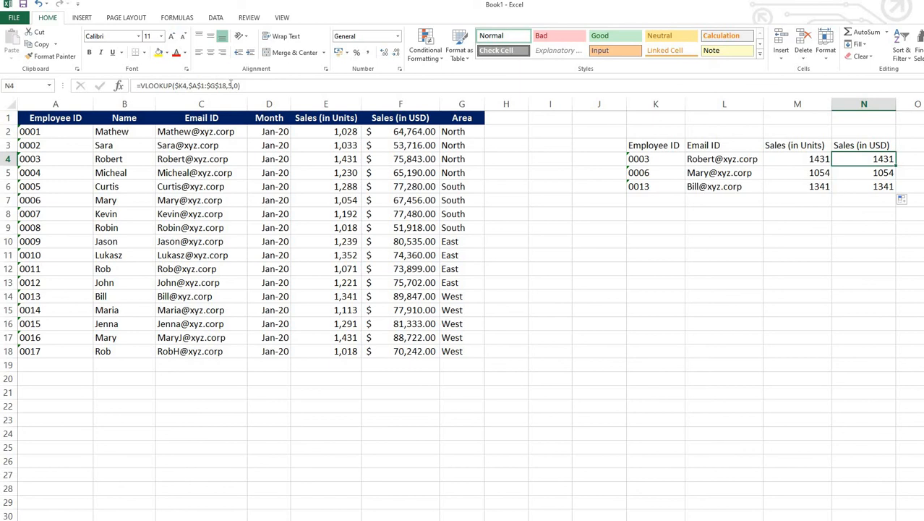
pyautogui.click(228, 86)
pyautogui.doubleClick(229, 85)
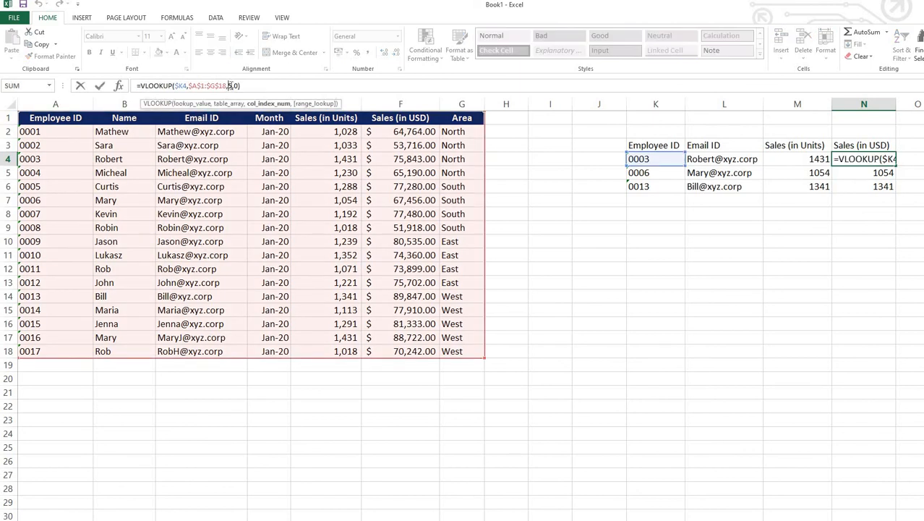
pyautogui.write('6')
pyautogui.press('Return')
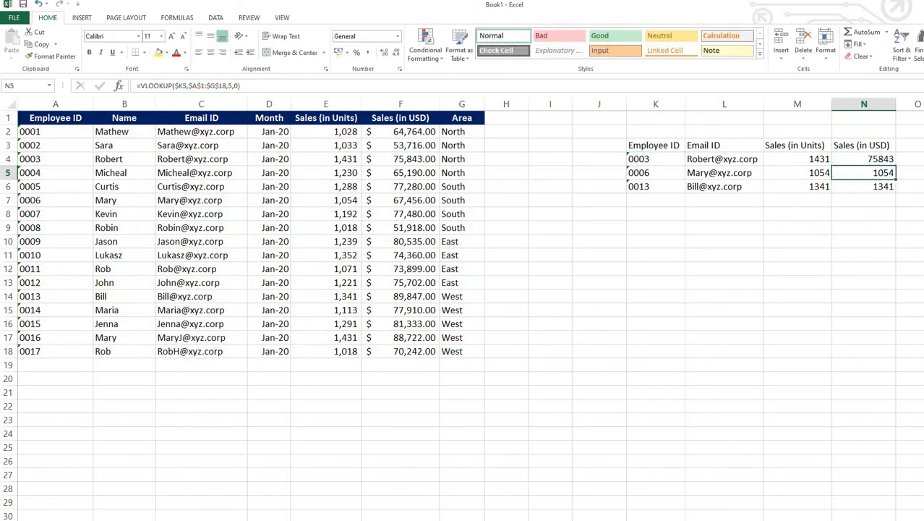
pyautogui.click(891, 163)
pyautogui.moveTo(894, 185); pyautogui.dragTo(894, 188)
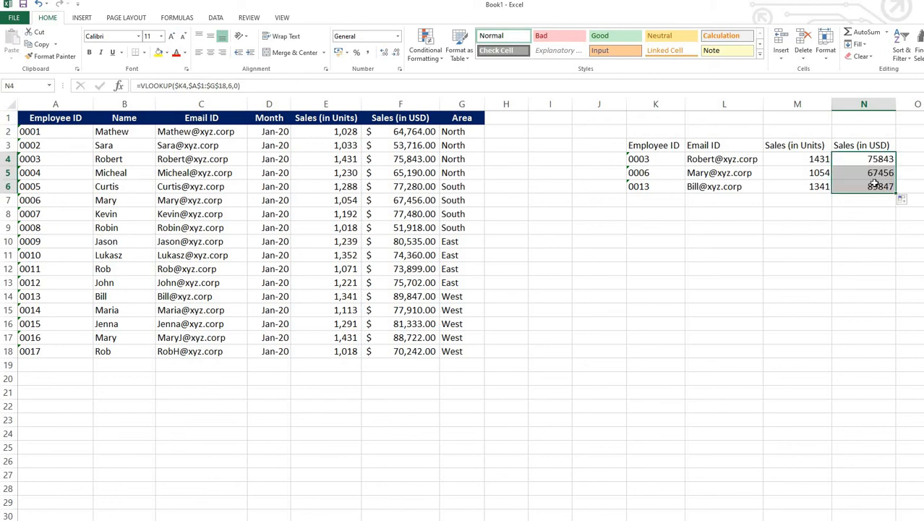
# Step: Format N4:N6 as dollar accounting values and M4:M6 in comma style, both without decimals
pyautogui.click(347, 53)
pyautogui.click(372, 64)
pyautogui.click(777, 170)
pyautogui.moveTo(867, 159); pyautogui.dragTo(869, 183)
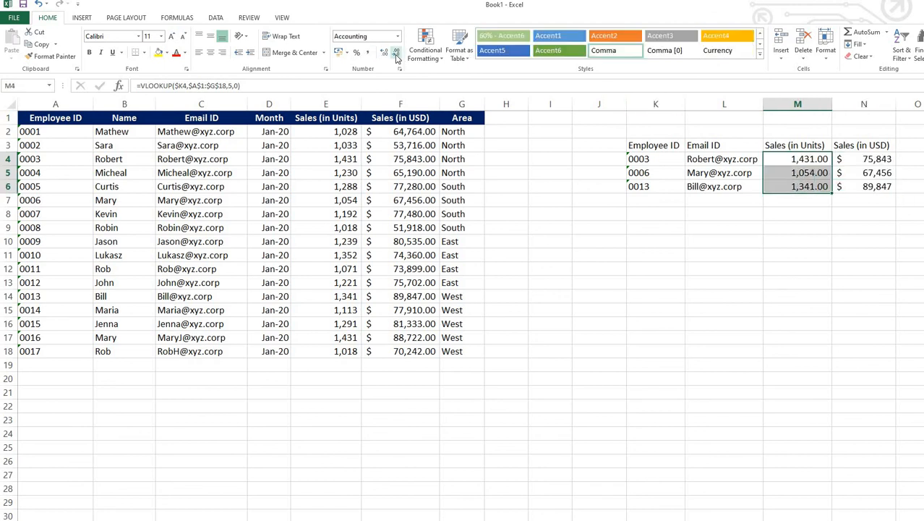
pyautogui.click(397, 56)
pyautogui.click(397, 56)
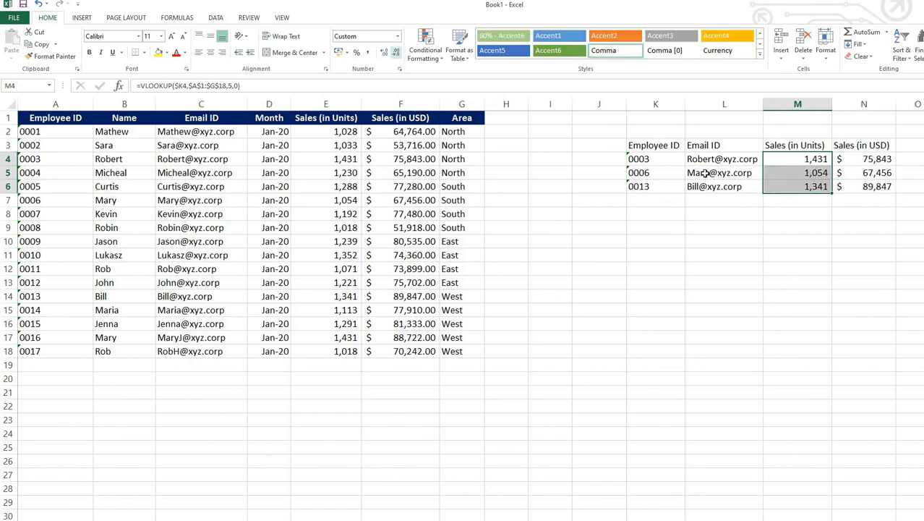
# Step: Apply the source table's header formatting to the lookup table headings in K3:N3
pyautogui.click(708, 172)
pyautogui.moveTo(631, 145); pyautogui.dragTo(865, 145)
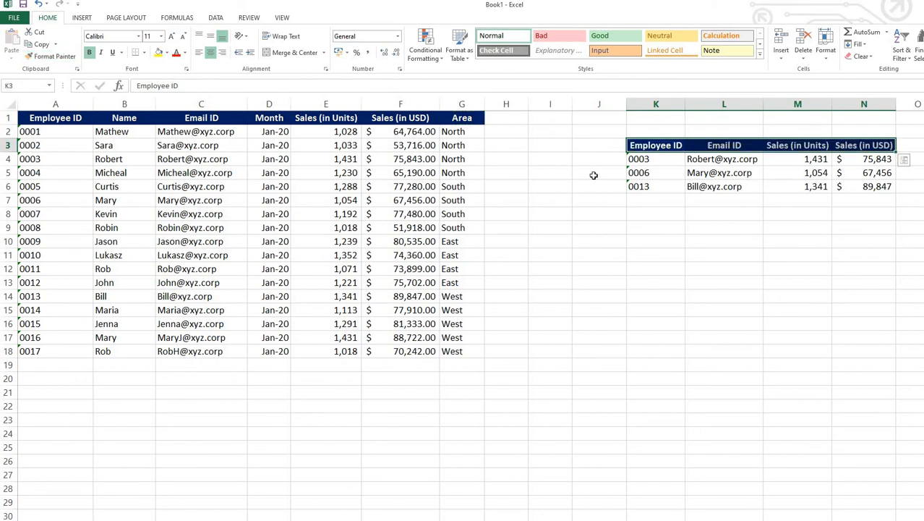